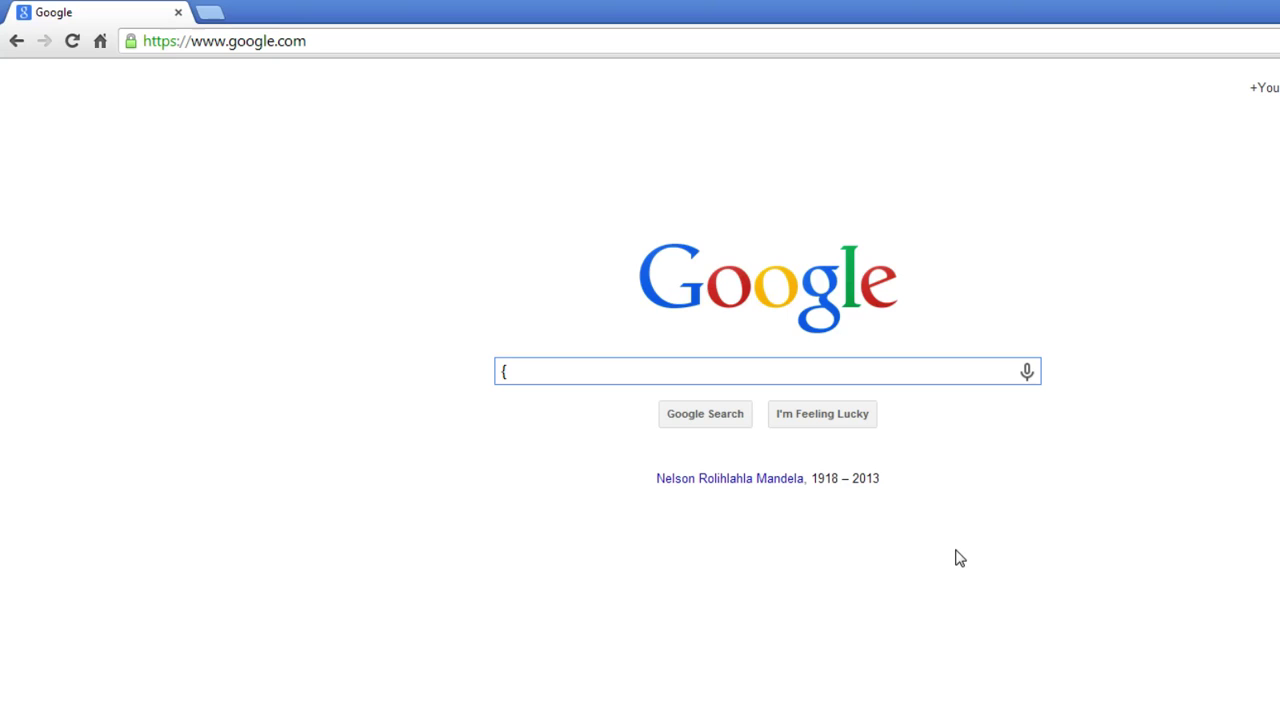
Delete the stray '{' bracket from the Google search box.
key("BackSpace")
Switch briefly to the OBS recording window, then back to Google in Chrome.
key("alt+Tab")
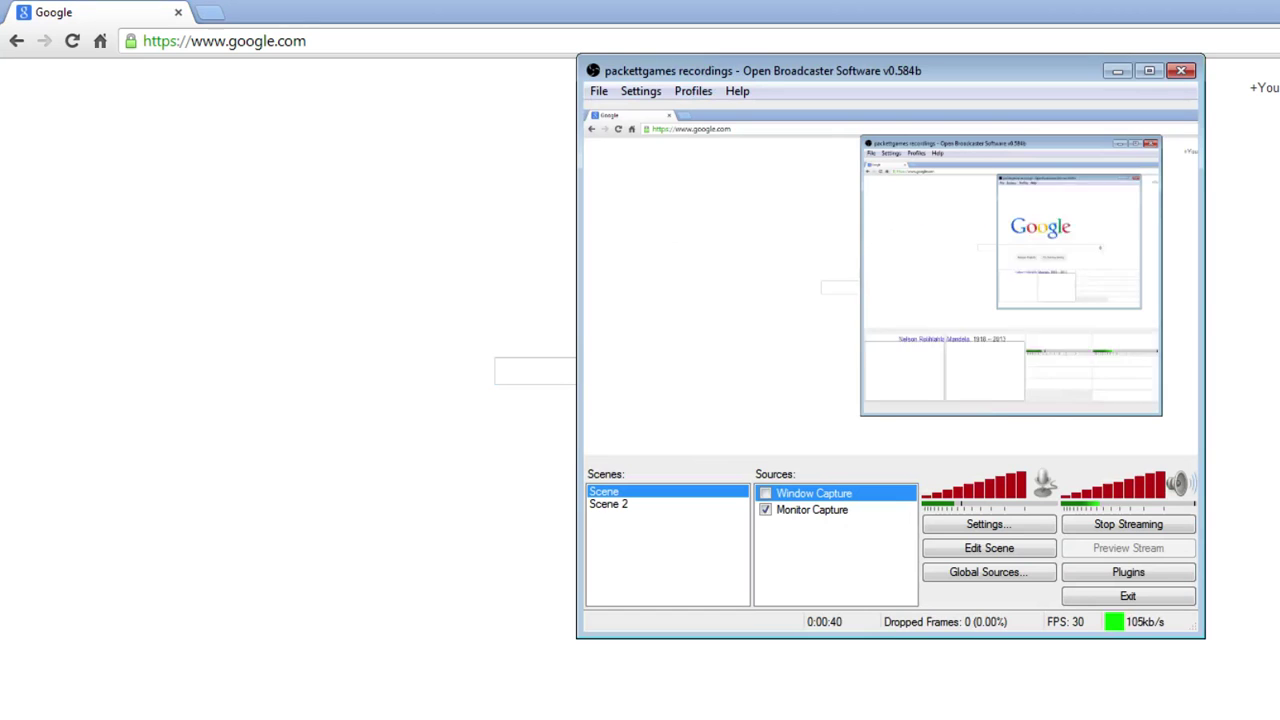
left_click(526, 608)
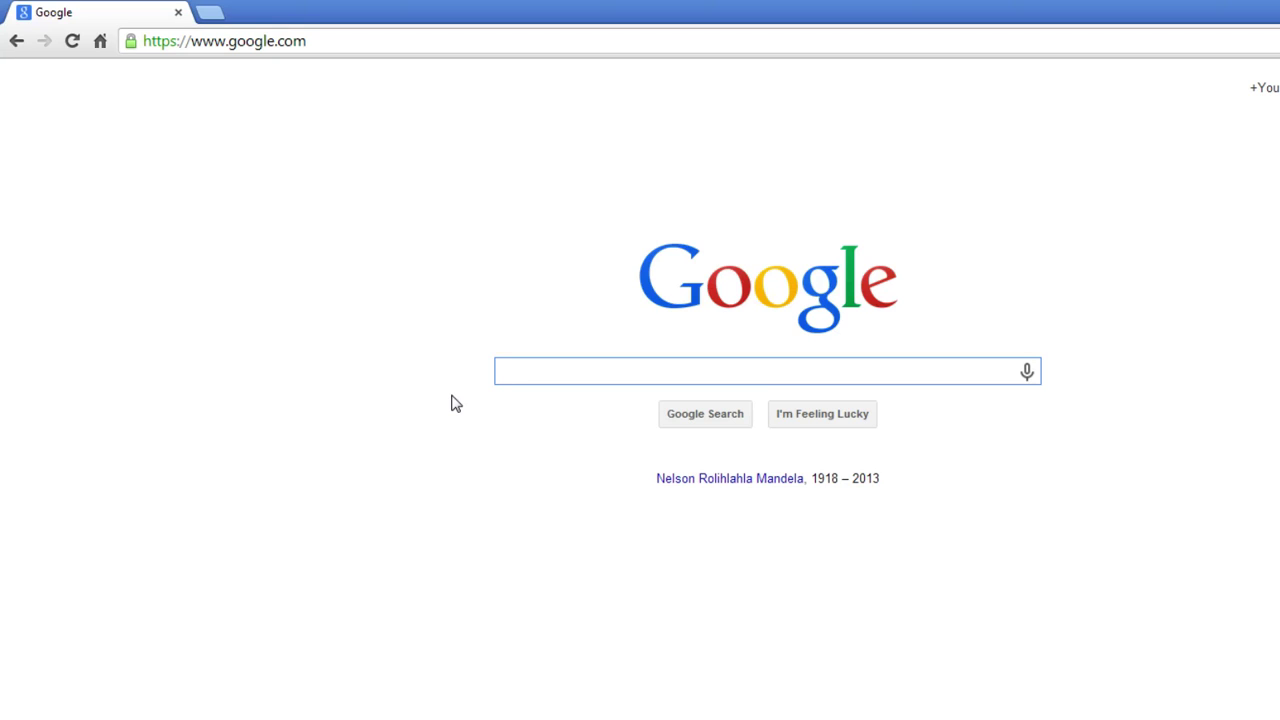
type("hushuelfj")
key("BackSpace")
key("BackSpace")
key("BackSpace")
key("BackSpace")
key("BackSpace")
key("BackSpace")
key("BackSpace")
type("s")
type("uhgushl")
key("BackSpace")
key("ctrl+BackSpace")
type("fjigsiguh")
key("BackSpace")
key("ctrl+BackSpace")
type("isulhgusihliusdf")
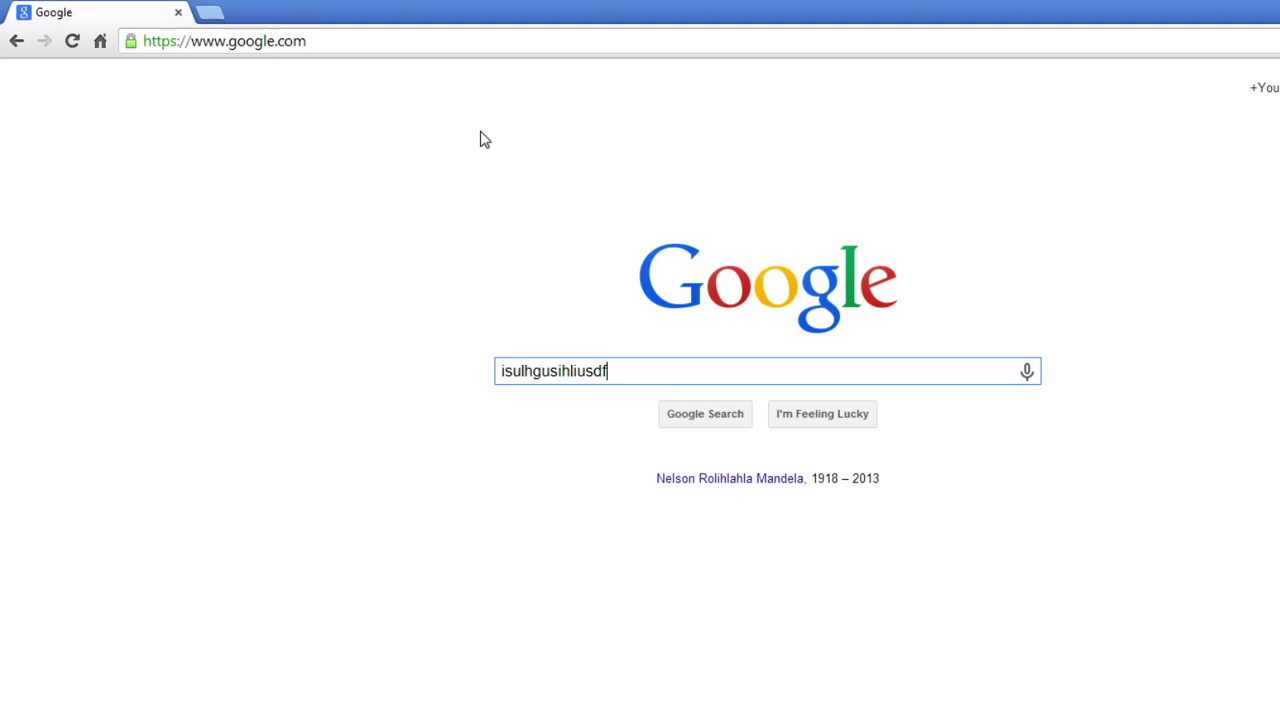
key("BackSpace")
key("BackSpace")
key("BackSpace")
key("BackSpace")
key("BackSpace")
key("BackSpace")
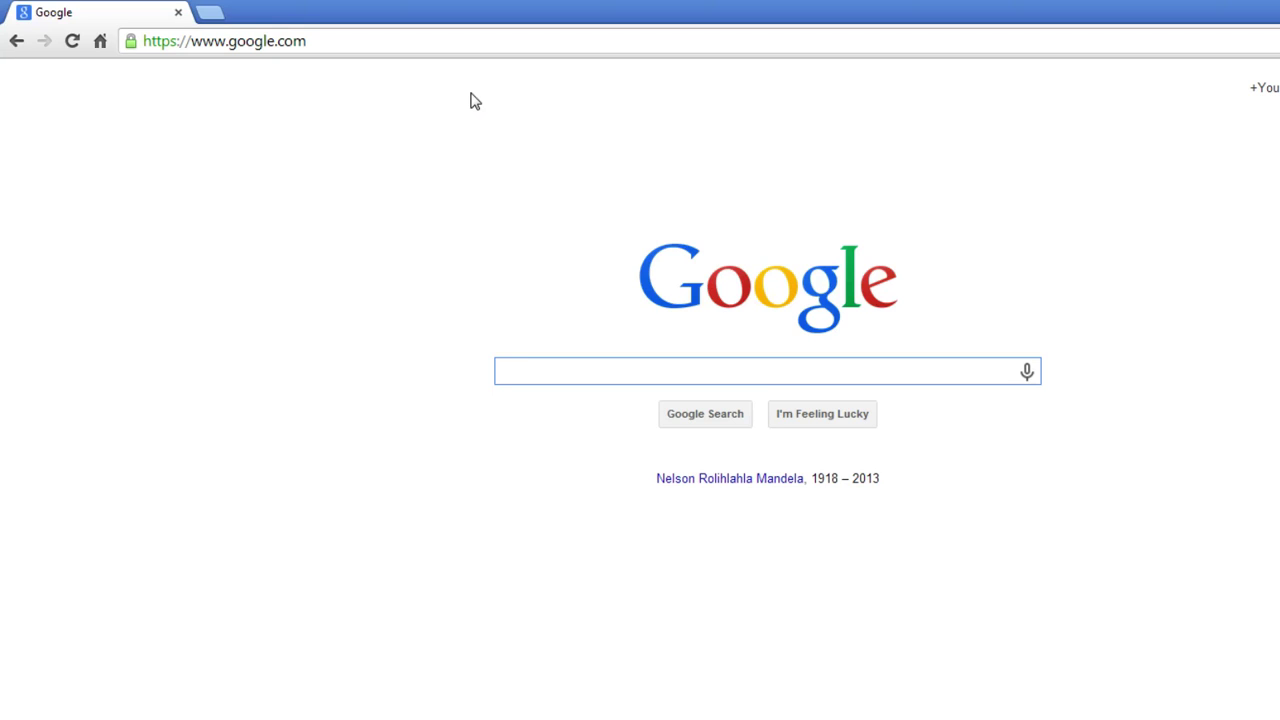
type("lkhvlis")
key("ctrl+a")
key("BackSpace")
type("o")
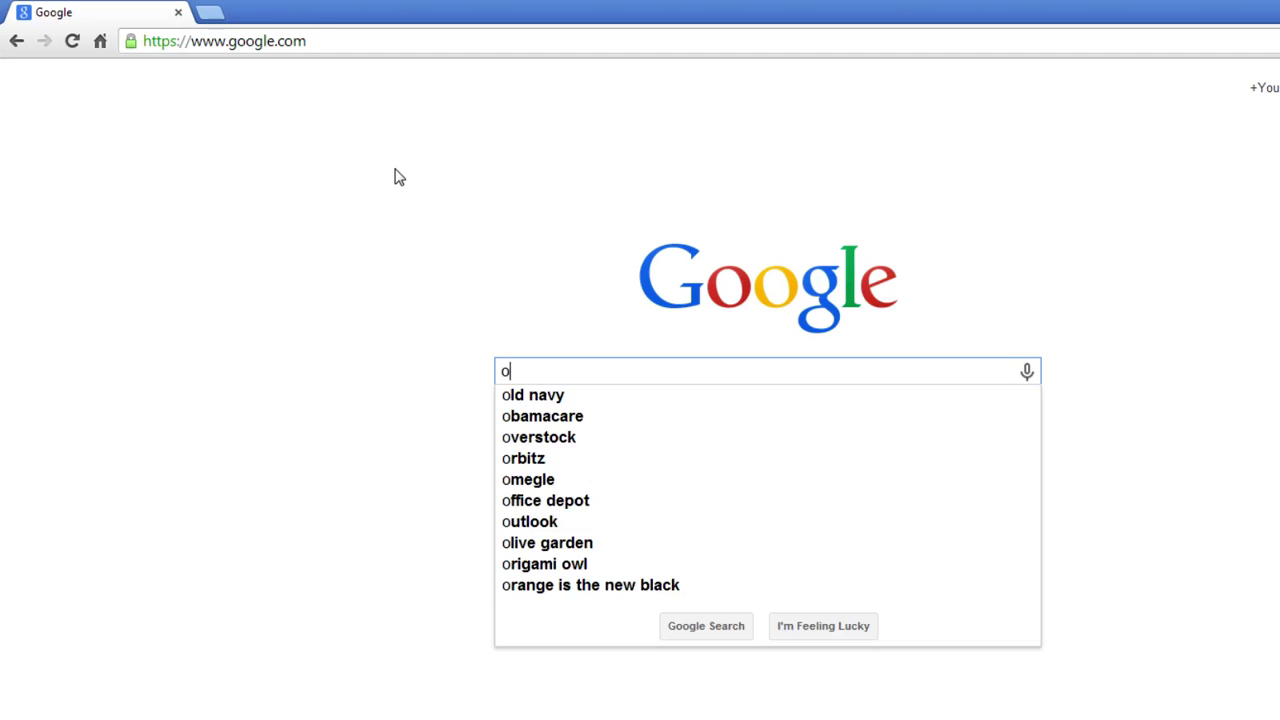
type("mg no")
key("Return")
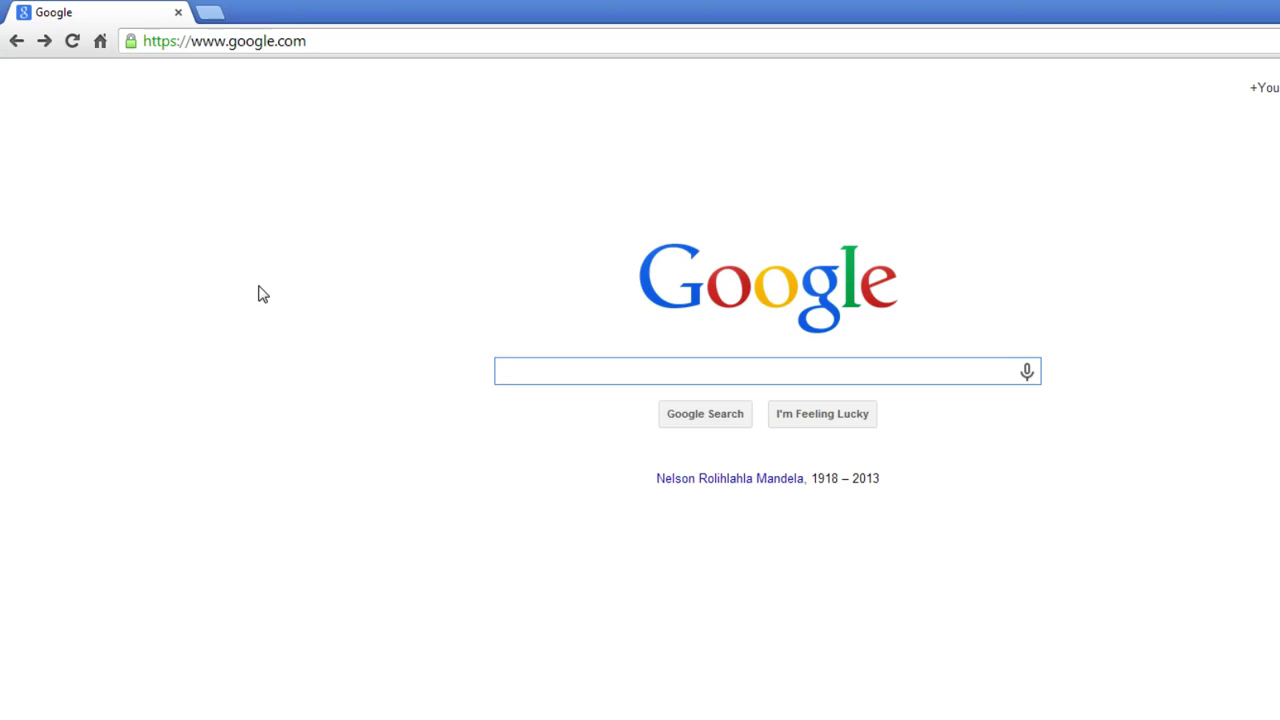
type("hfhfhf")
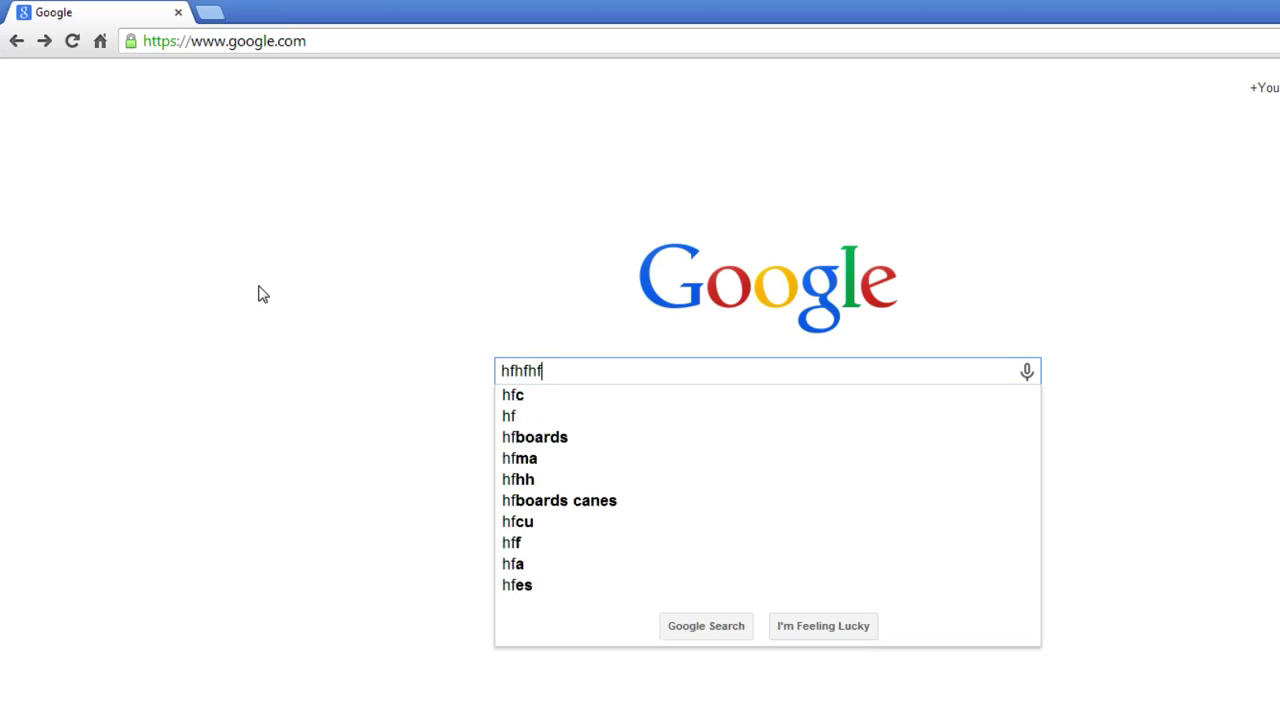
type("hf")
key("BackSpace")
key("BackSpace")
key("BackSpace")
key("BackSpace")
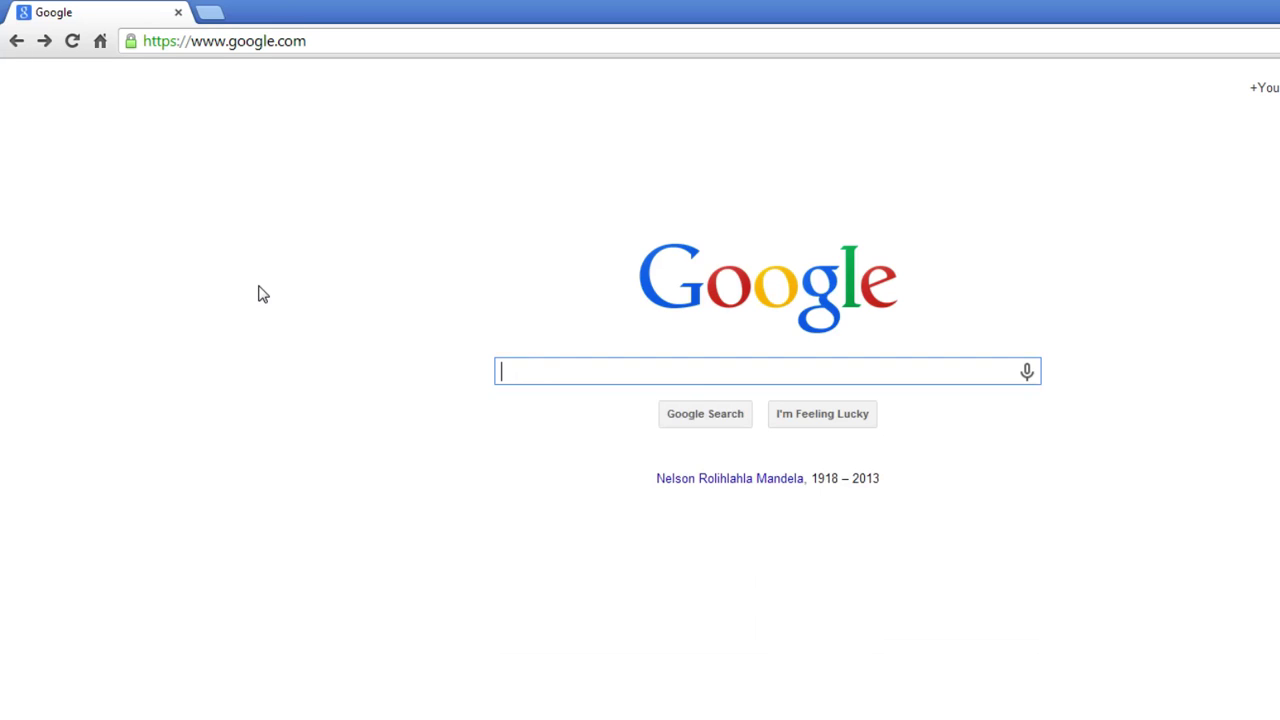
type("n")
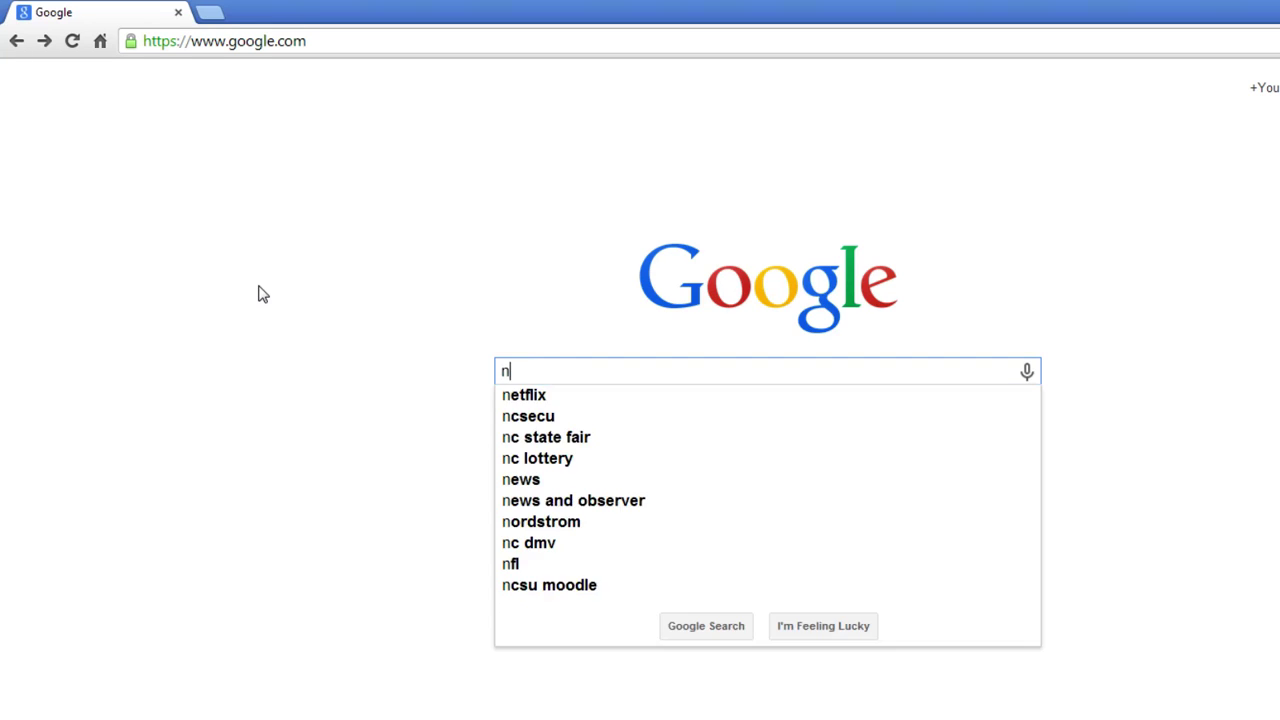
type("inja")
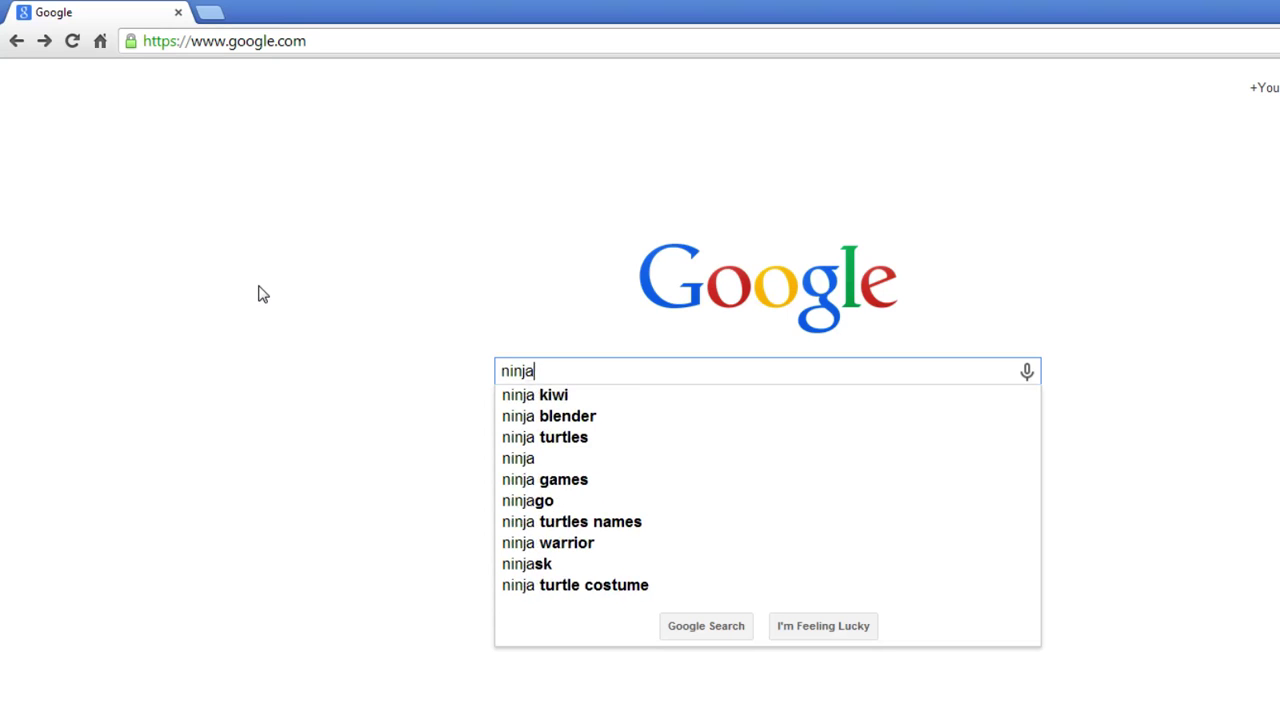
type(" saber")
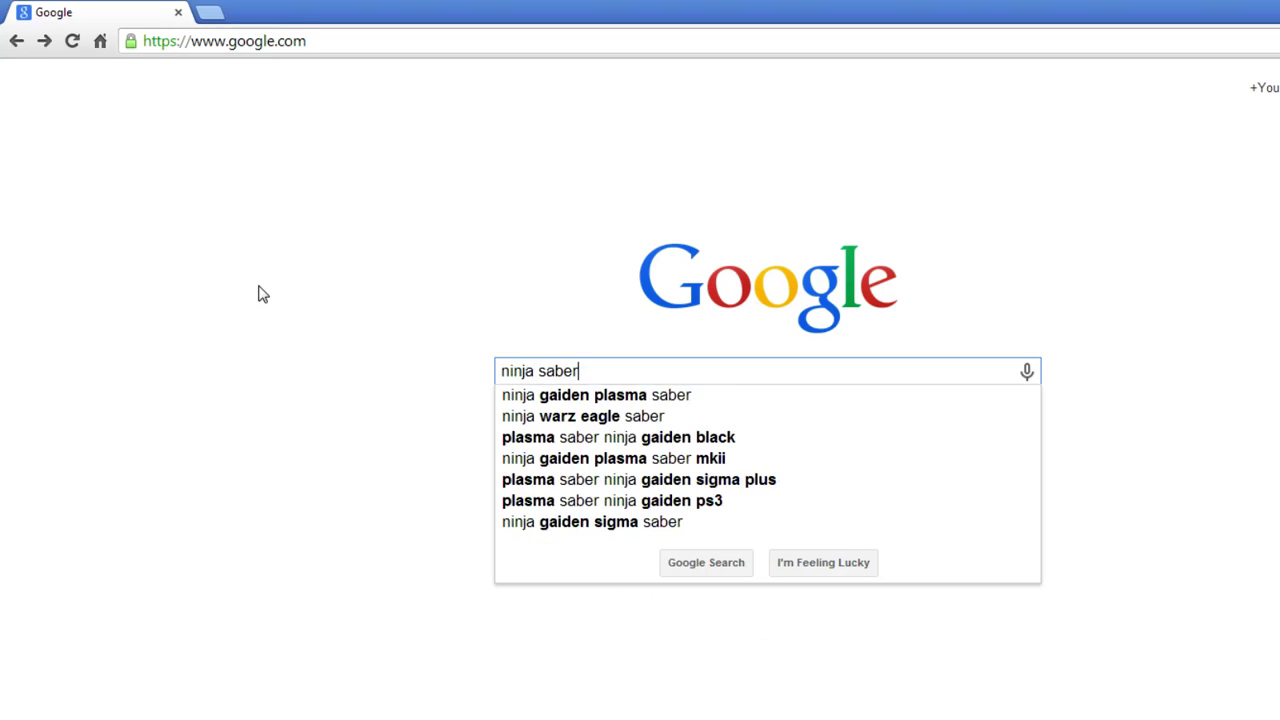
key("ctrl+a")
key("BackSpace")
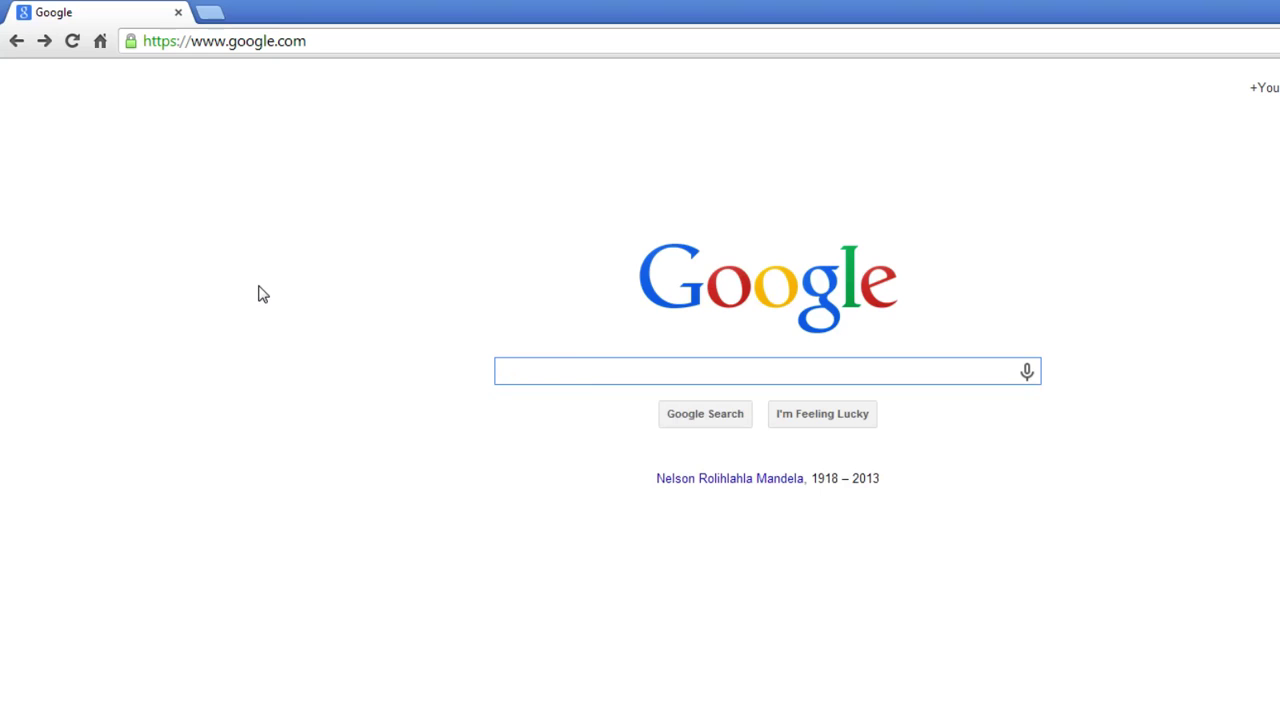